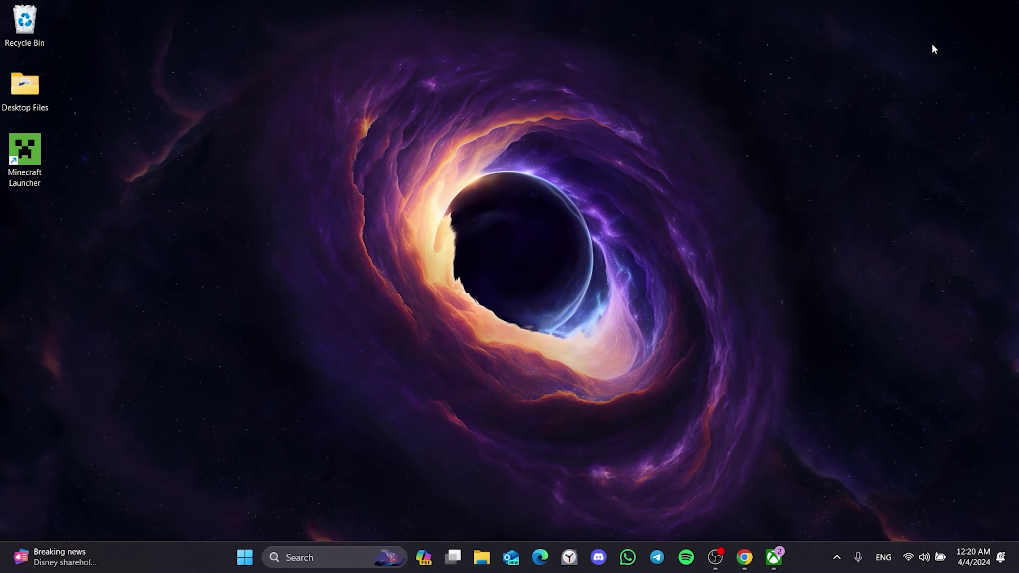
Step: Open Chrome, search Google for "curseforge" and open the CurseForge website from the results
left_click(745, 557)
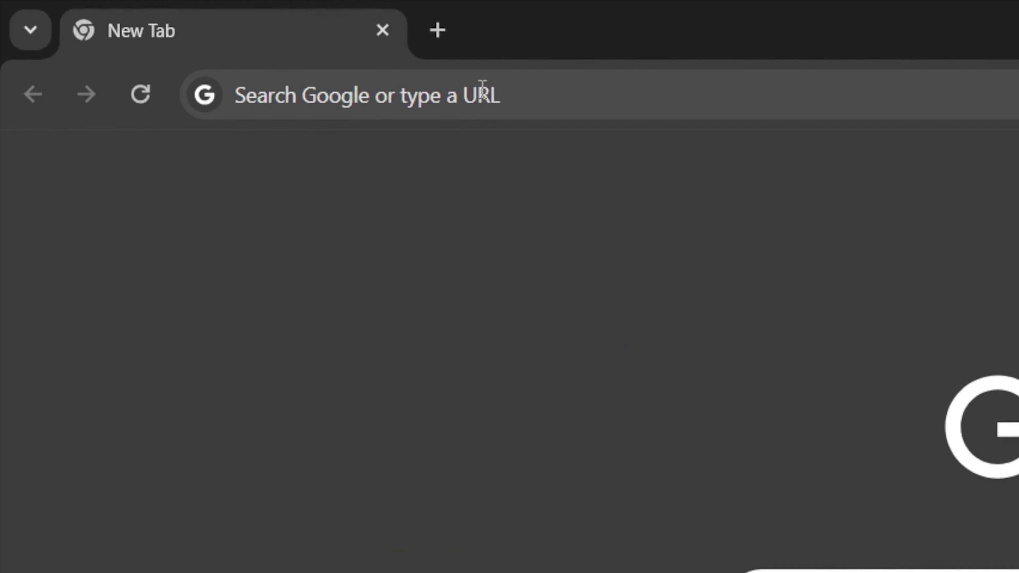
left_click(483, 91)
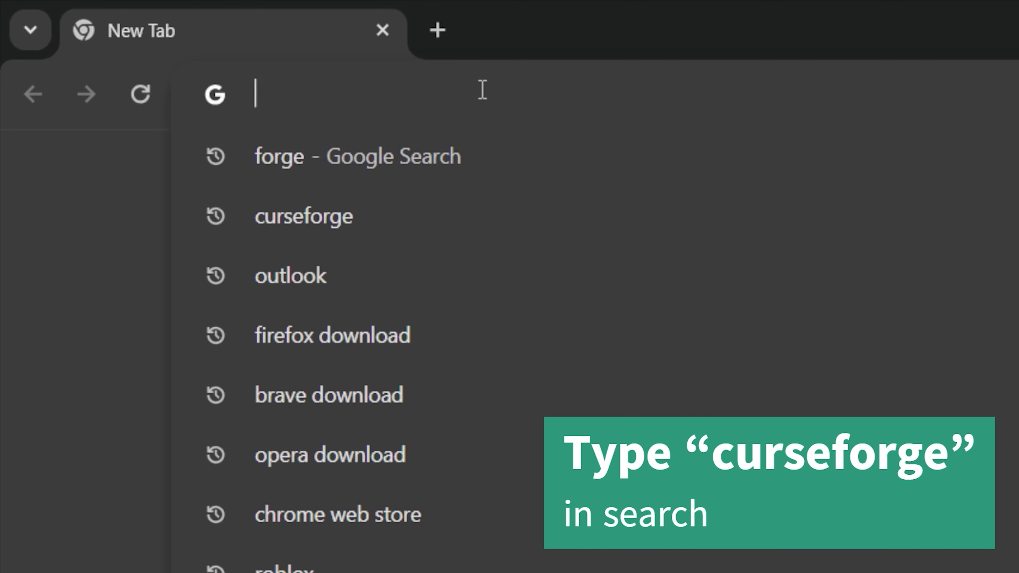
type("curse")
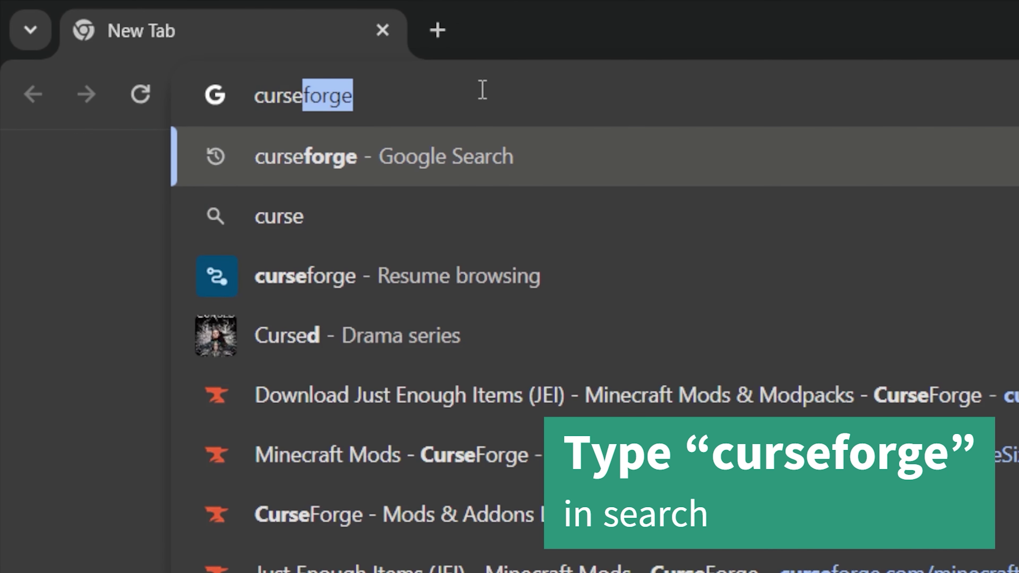
type("forge")
key("Return")
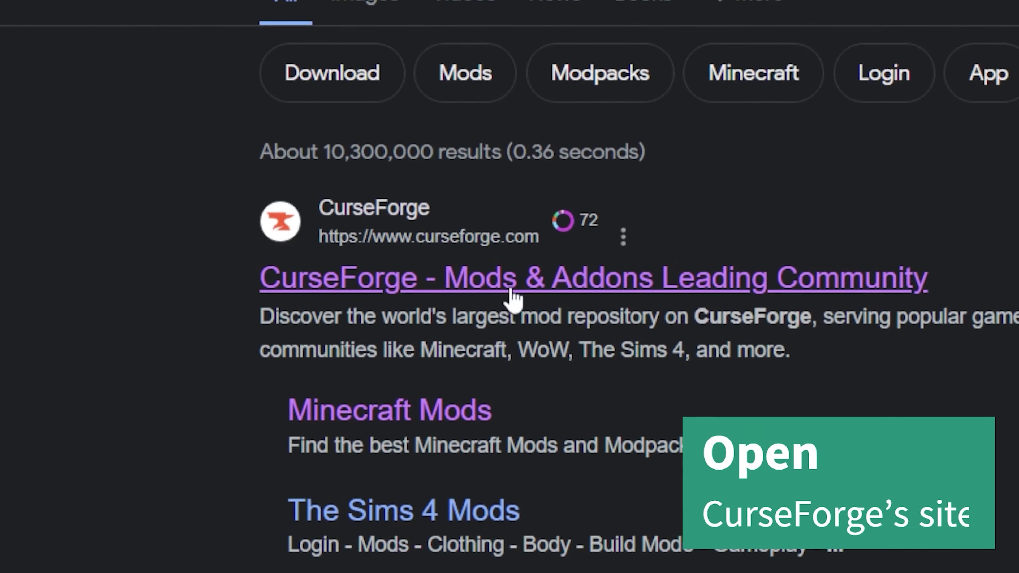
left_click(510, 288)
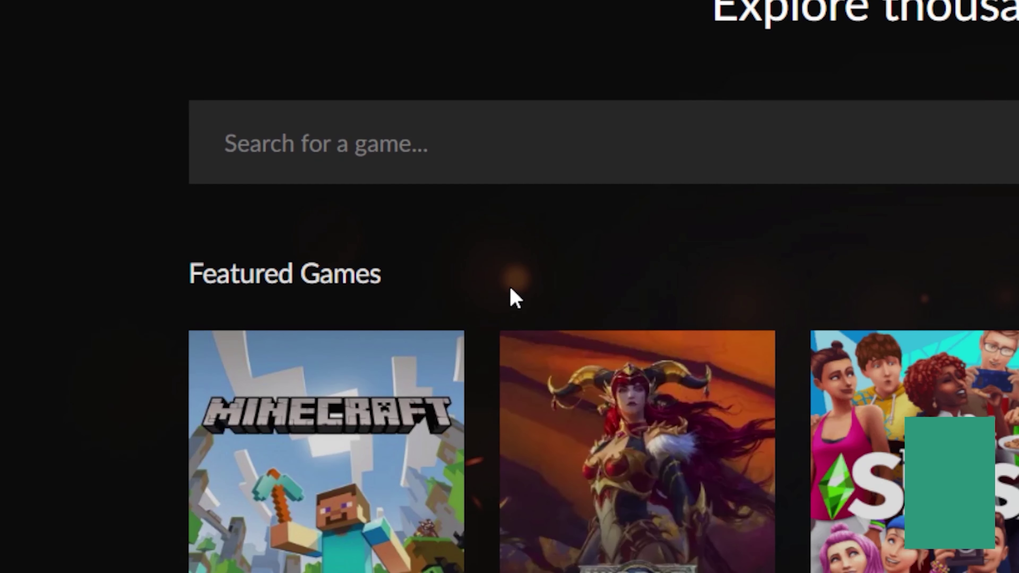
Step: Open the Minecraft section from the featured games and show the full list of latest mods
scroll(515, 299, "down", 3)
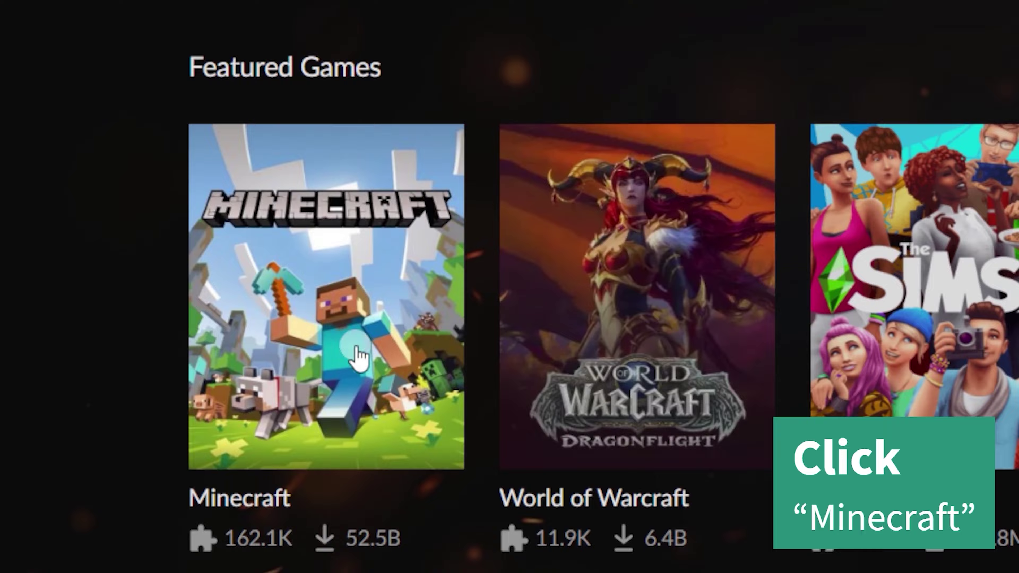
left_click(358, 355)
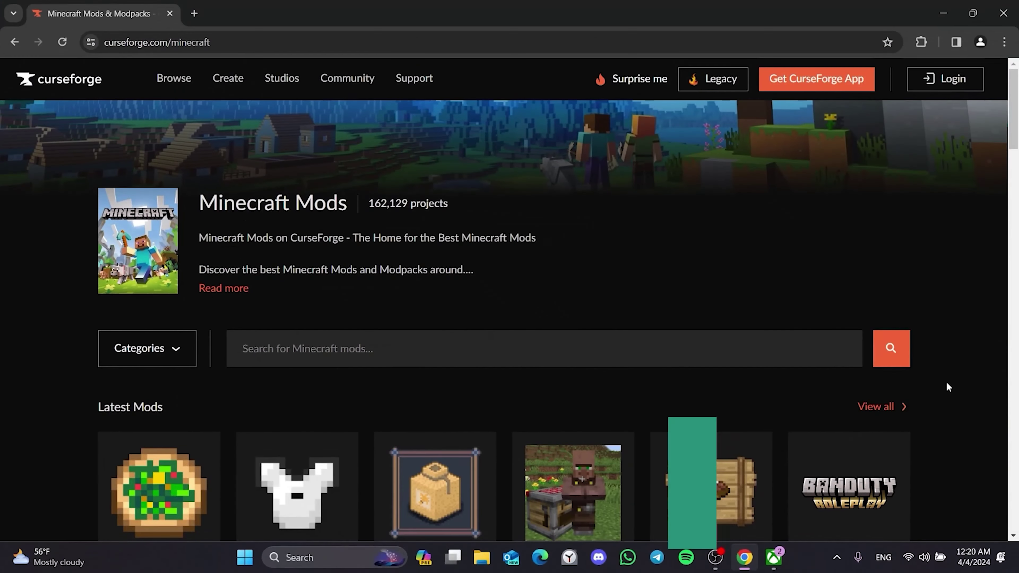
scroll(947, 382, "down", 3)
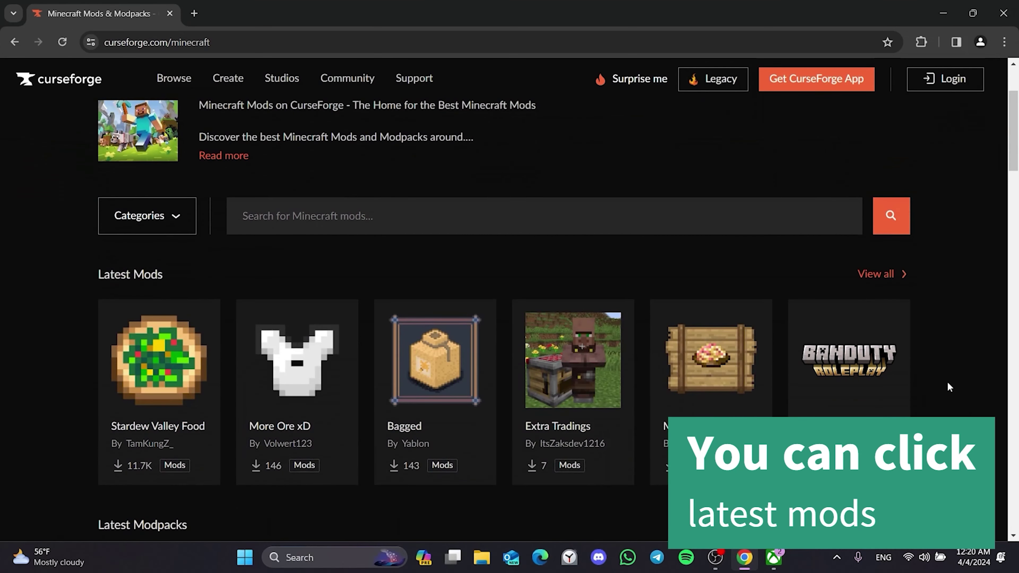
mouse_move(901, 301)
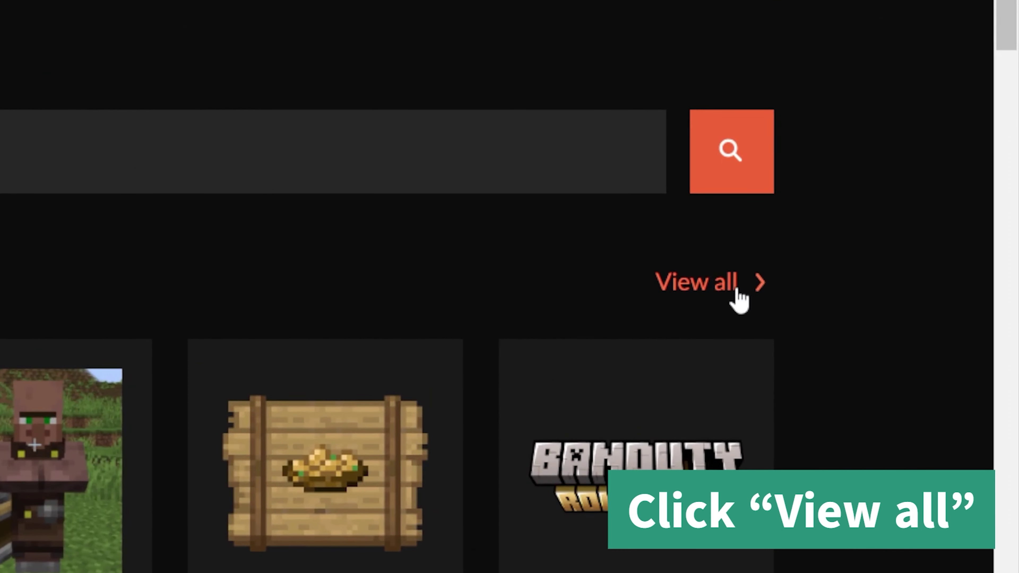
left_click(711, 284)
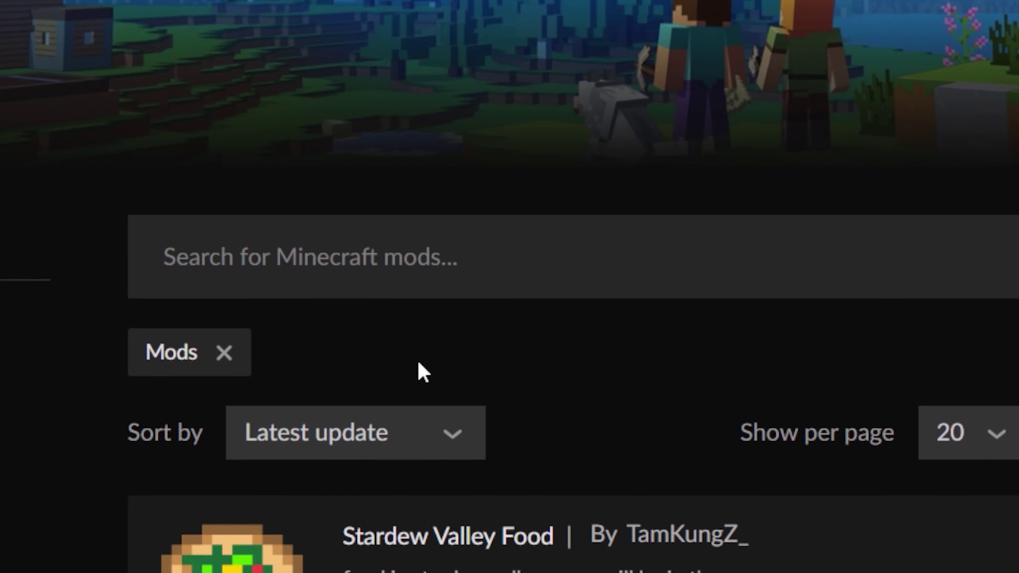
Step: Sort the Minecraft mods by Popularity and open the Just Enough Items (JEI) mod page
left_click(364, 457)
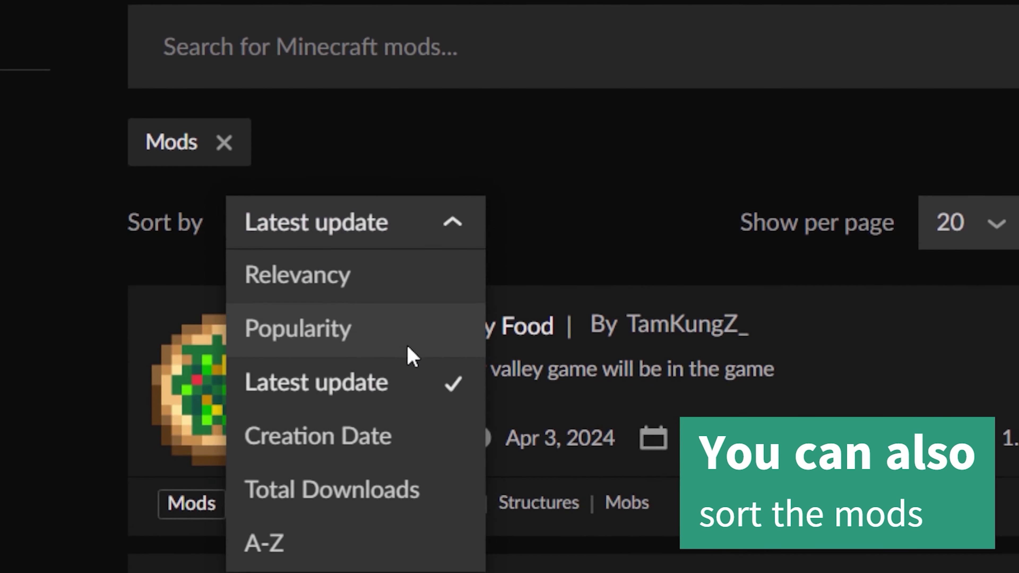
left_click(405, 466)
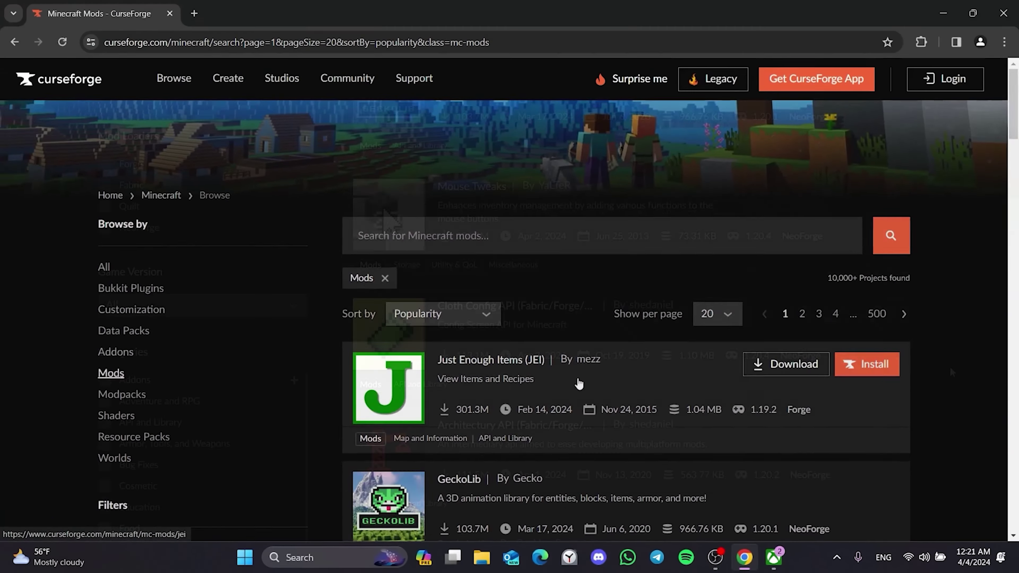
scroll(949, 366, "down", 10)
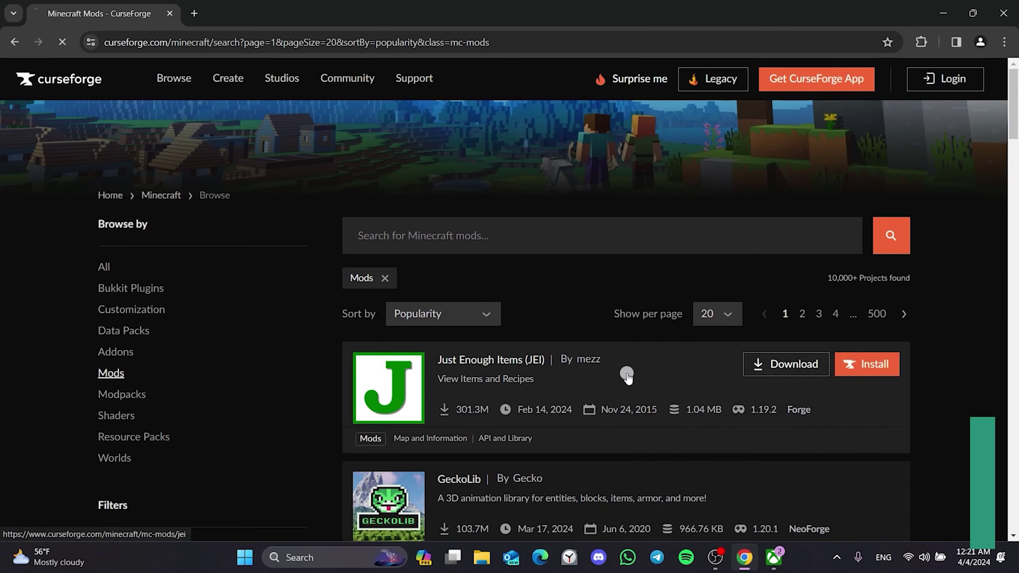
left_click(627, 376)
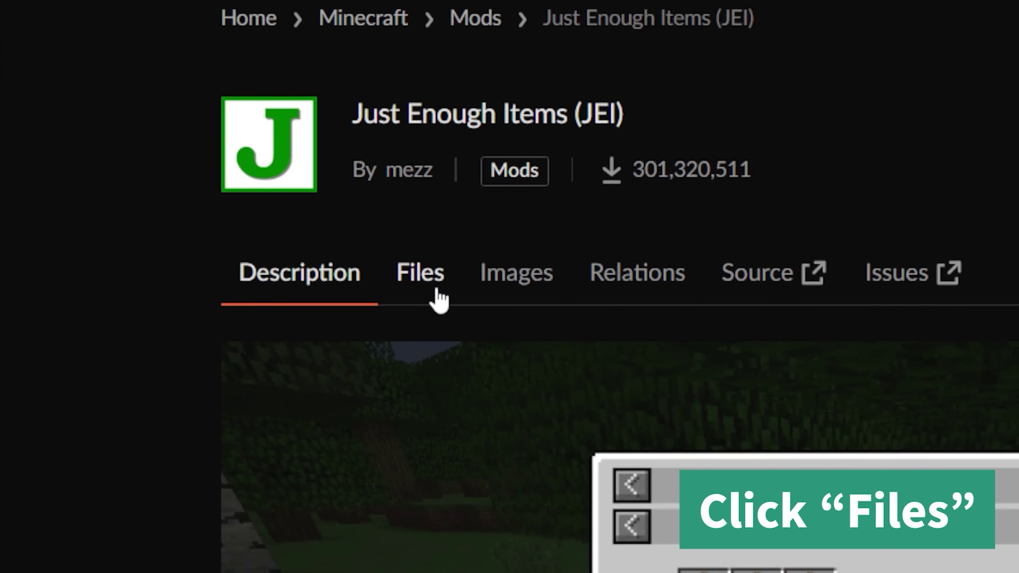
Step: Download jei-1.20.4-forge-17.3.0.49.jar from the mod's file list
left_click(437, 290)
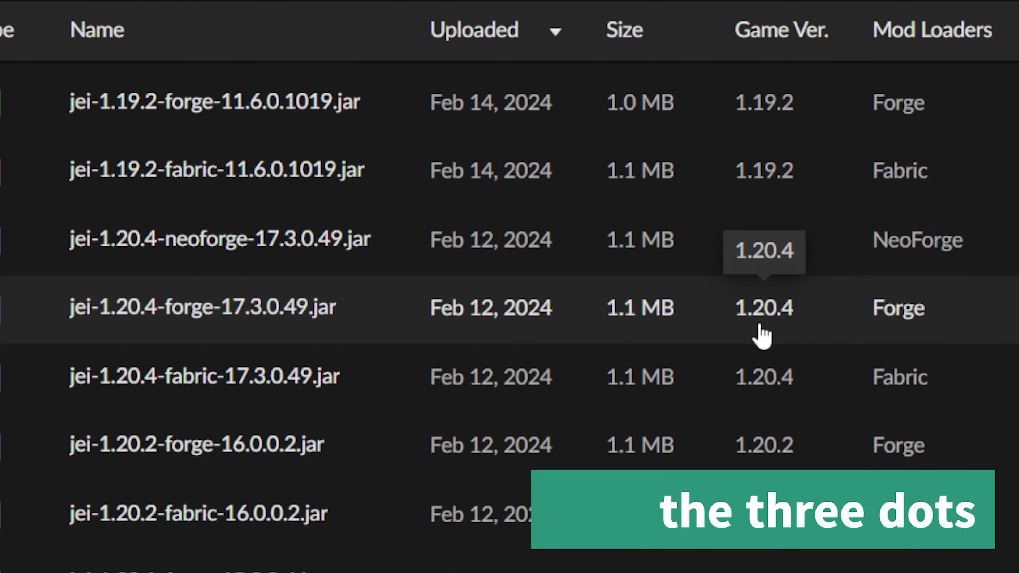
left_click(796, 318)
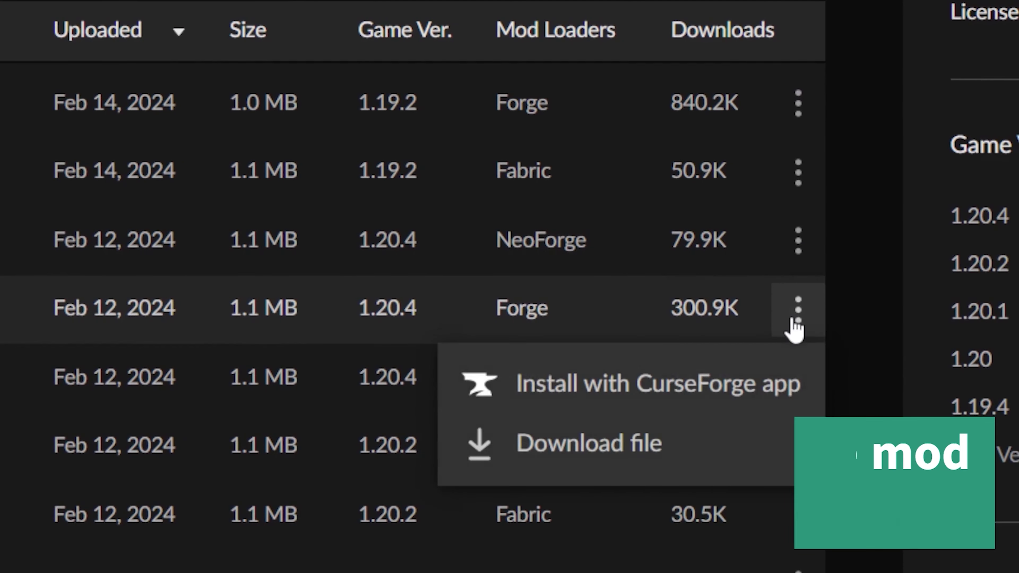
scroll(750, 339, "down", 2)
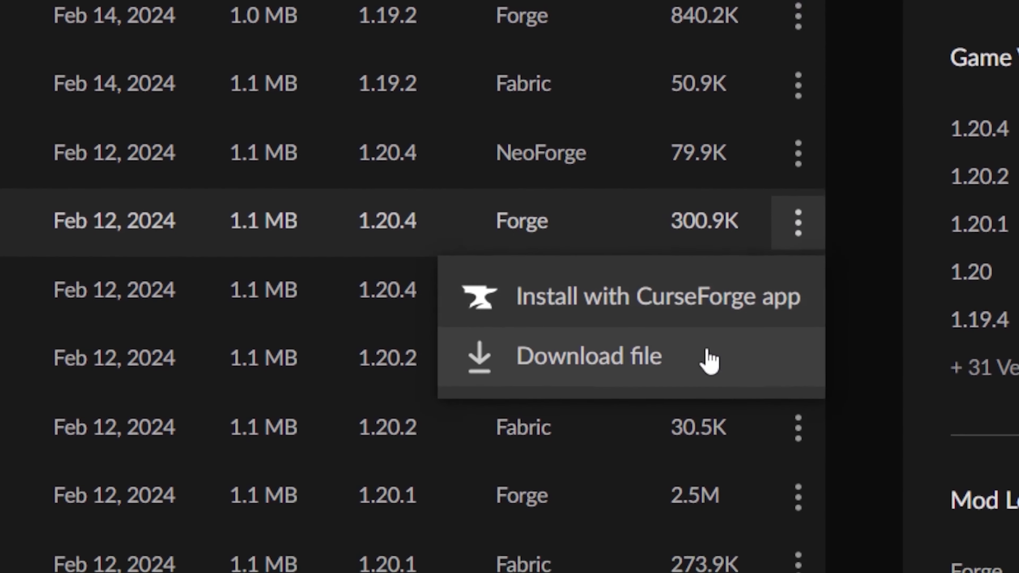
left_click(708, 355)
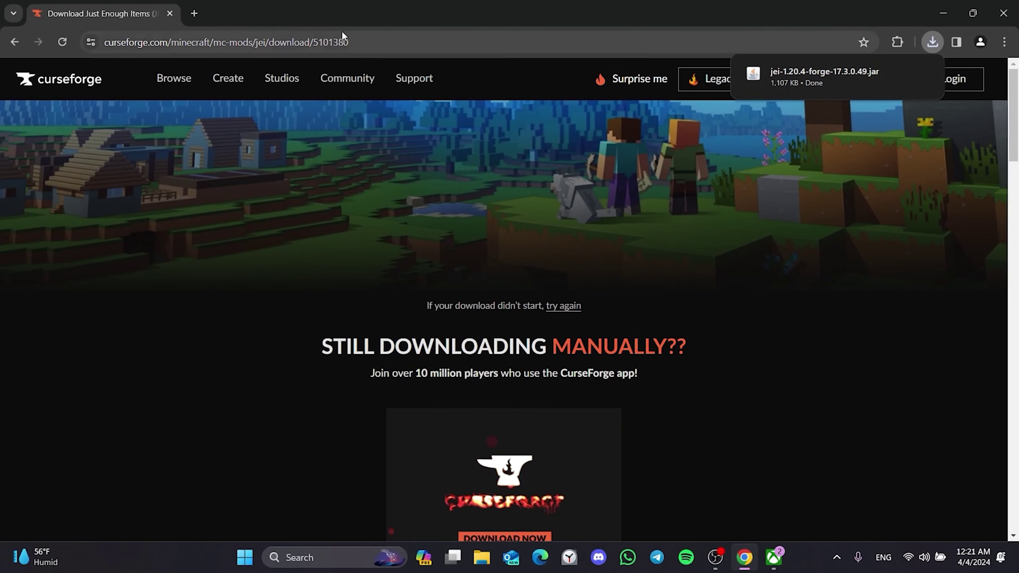
Step: Search Google for "forge" in a new tab and open the Minecraft Forge downloads page
left_click(193, 13)
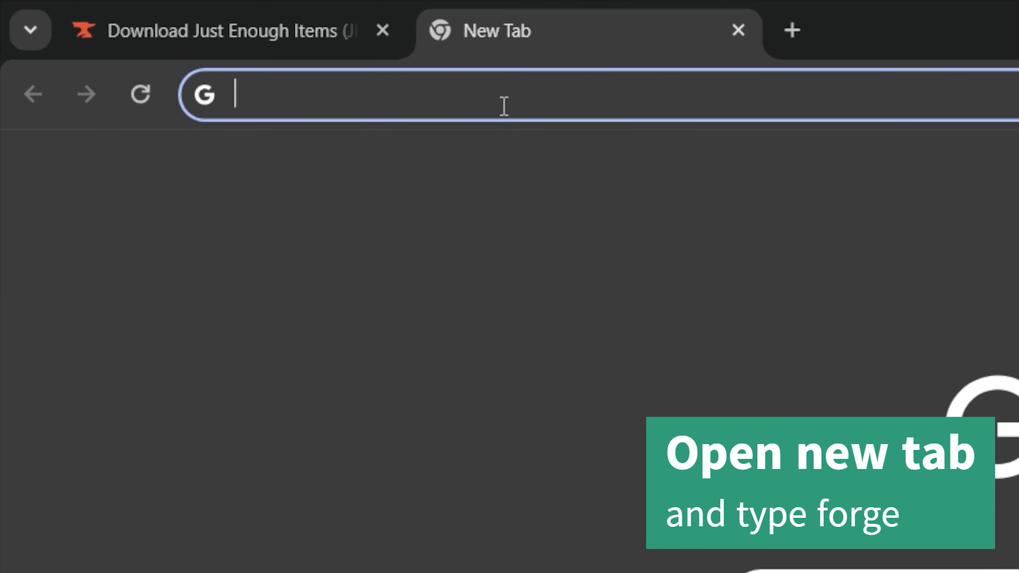
type("forge")
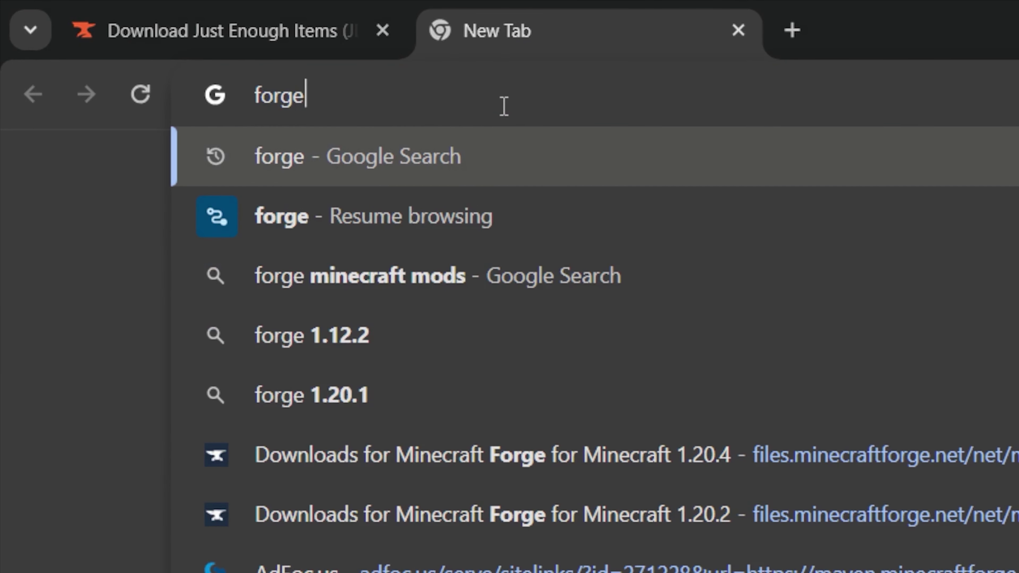
key("Return")
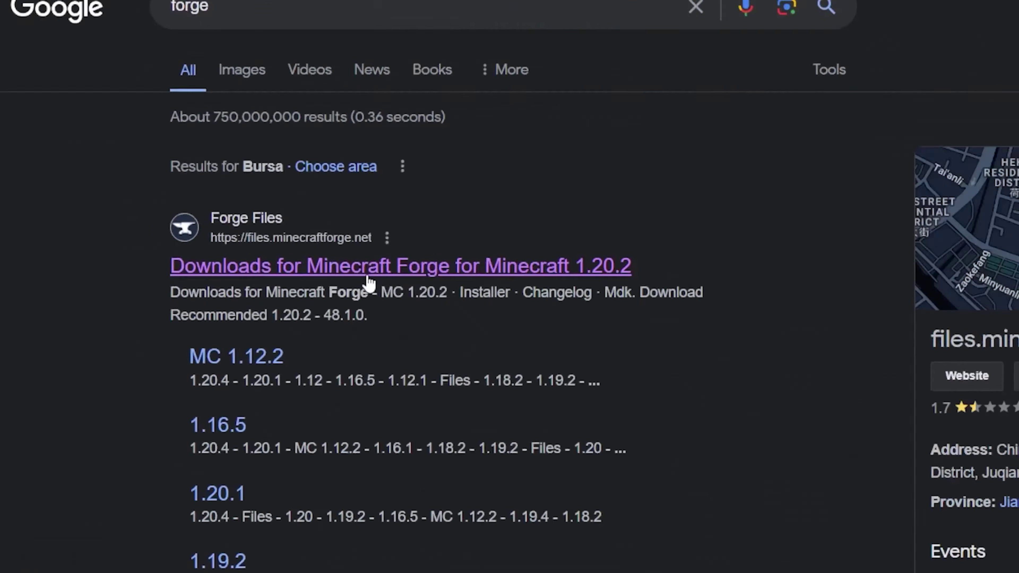
left_click(510, 288)
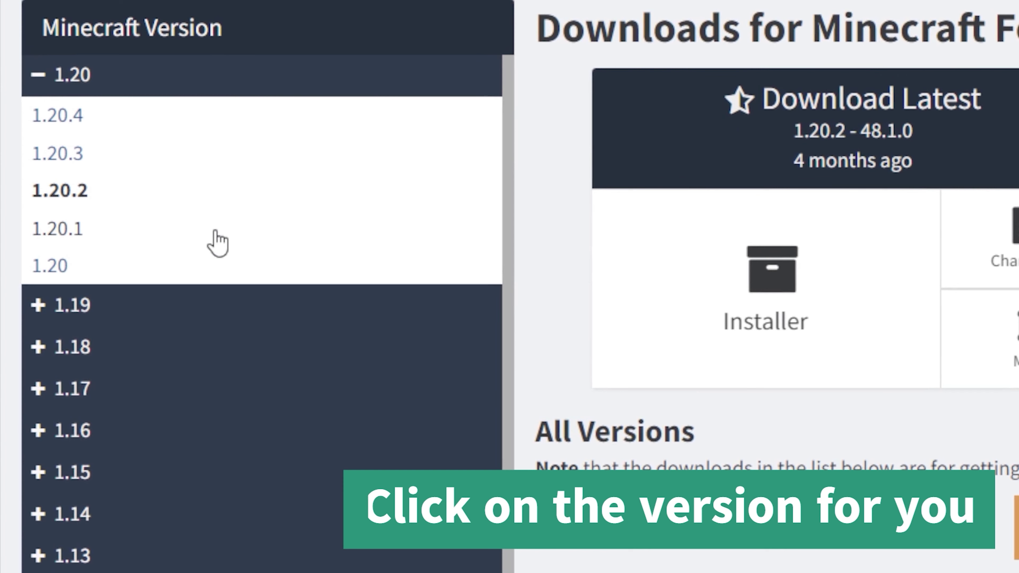
Step: Download the latest Forge installer for Minecraft 1.20.4, skipping the advertisement page
scroll(216, 381, "down", 4)
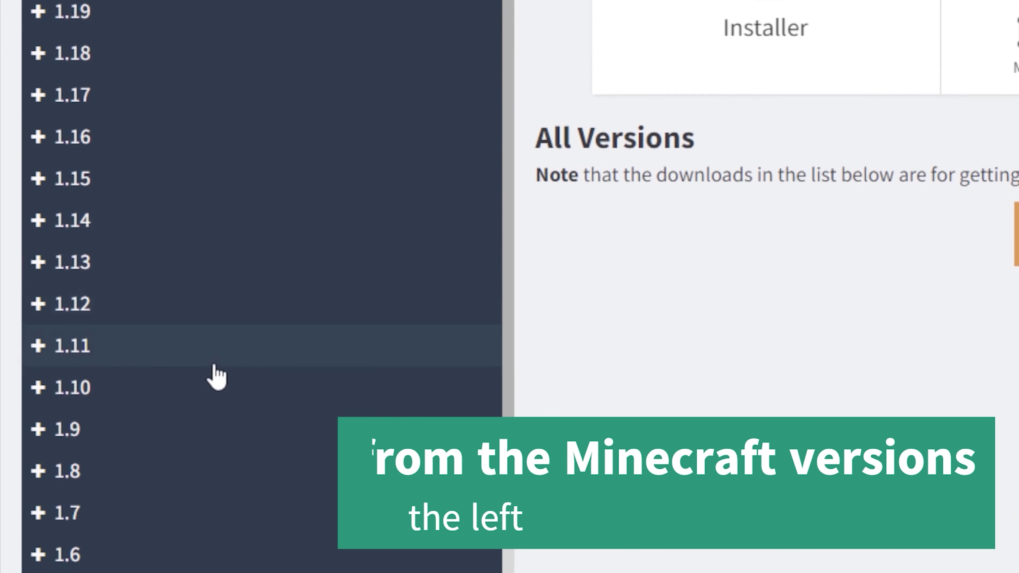
scroll(212, 365, "up", 6)
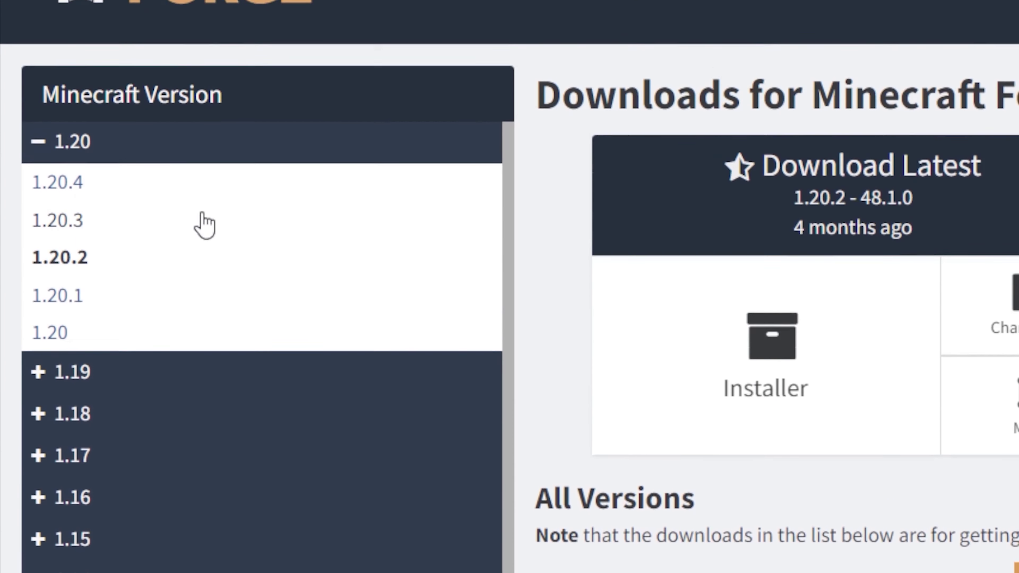
left_click(86, 184)
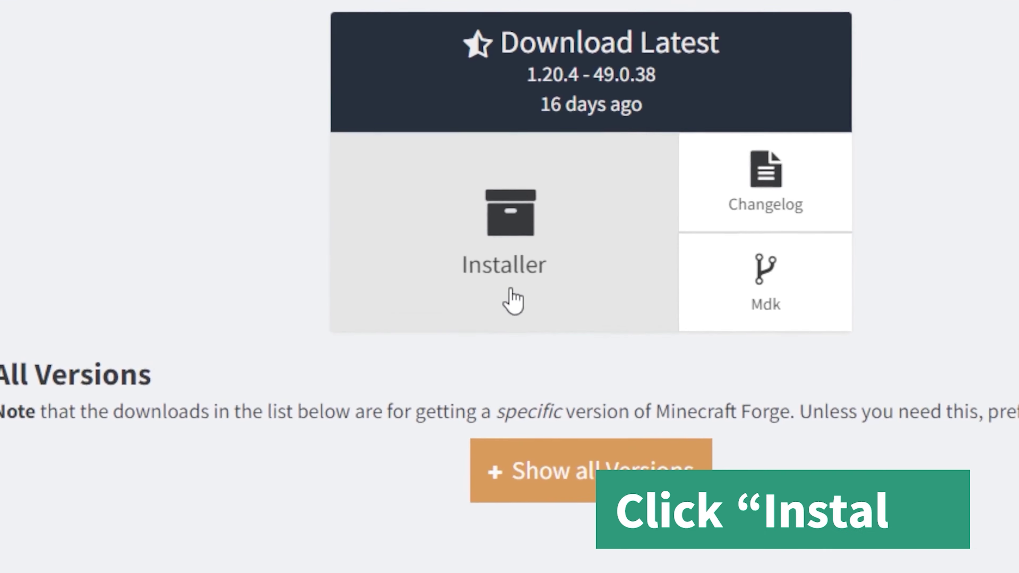
left_click(468, 277)
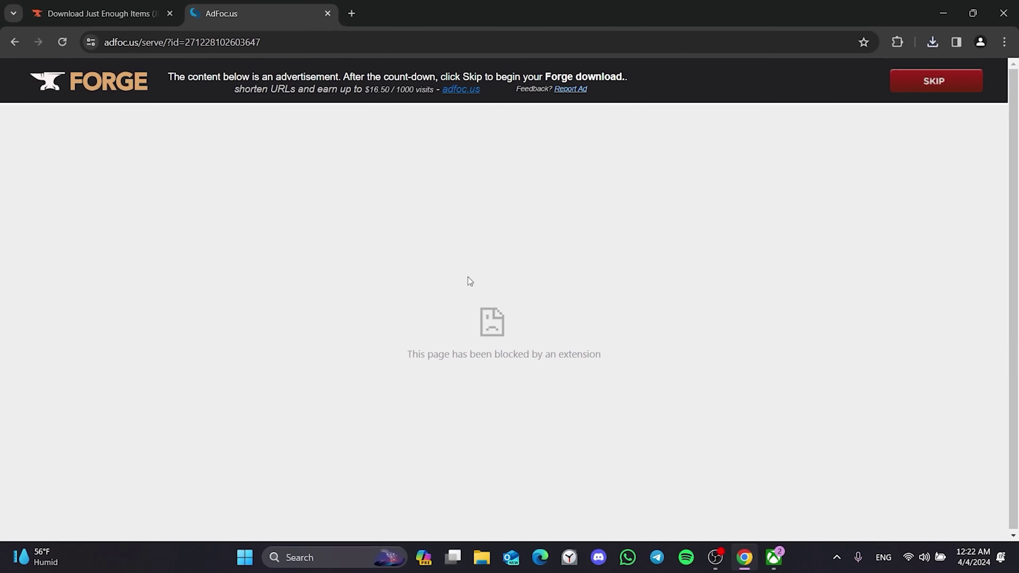
left_click(928, 83)
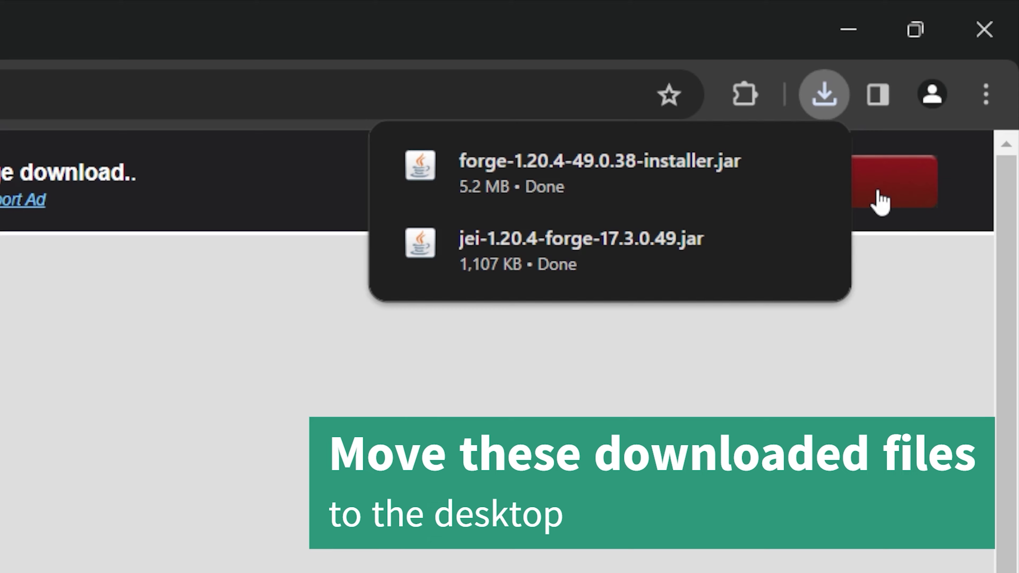
Step: Move the Forge installer and JEI jar files from the Downloads folder to the desktop, closing the browser and the folder window
left_click(757, 167)
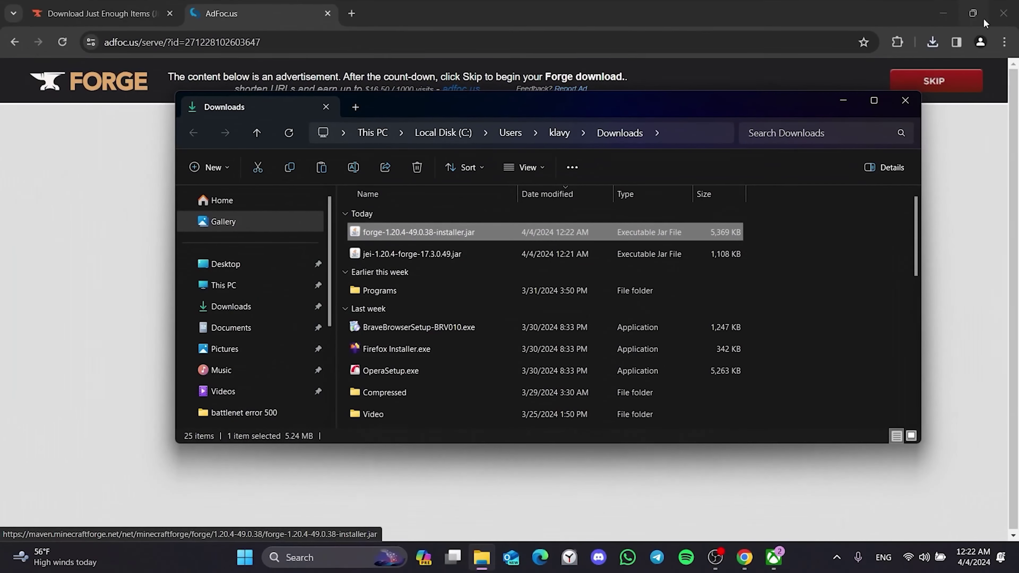
left_click(1002, 11)
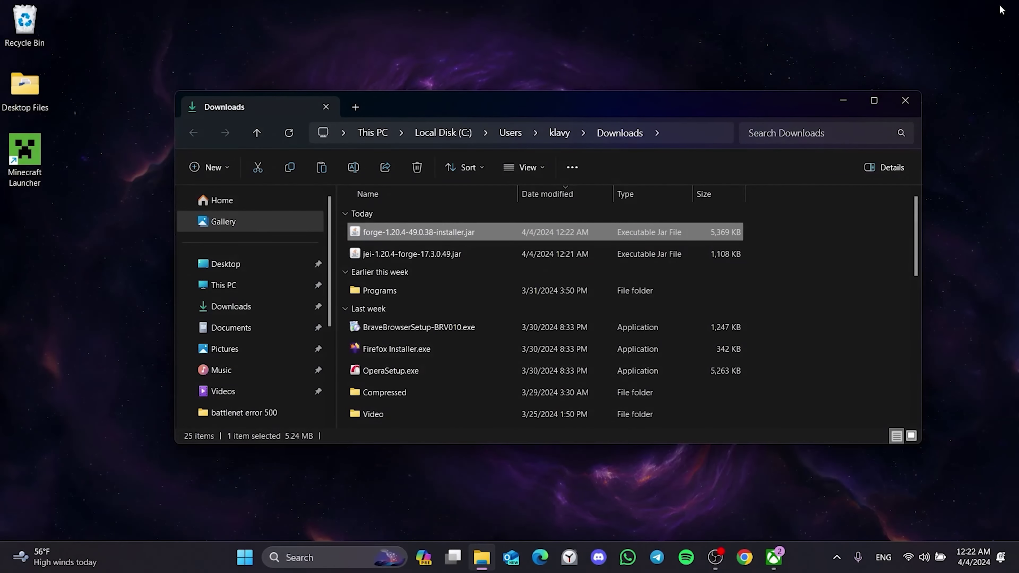
left_click_drag(777, 270, 663, 237)
left_click_drag(417, 241, 90, 294)
left_click(905, 100)
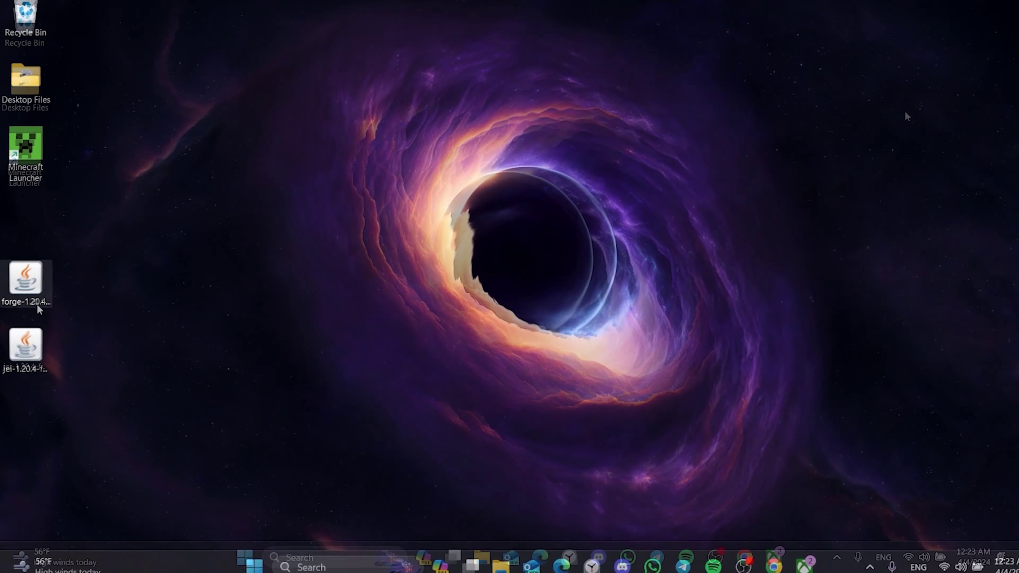
Step: Run the Forge installer from the desktop with Install client selected and close its completion dialog
double_click(76, 287)
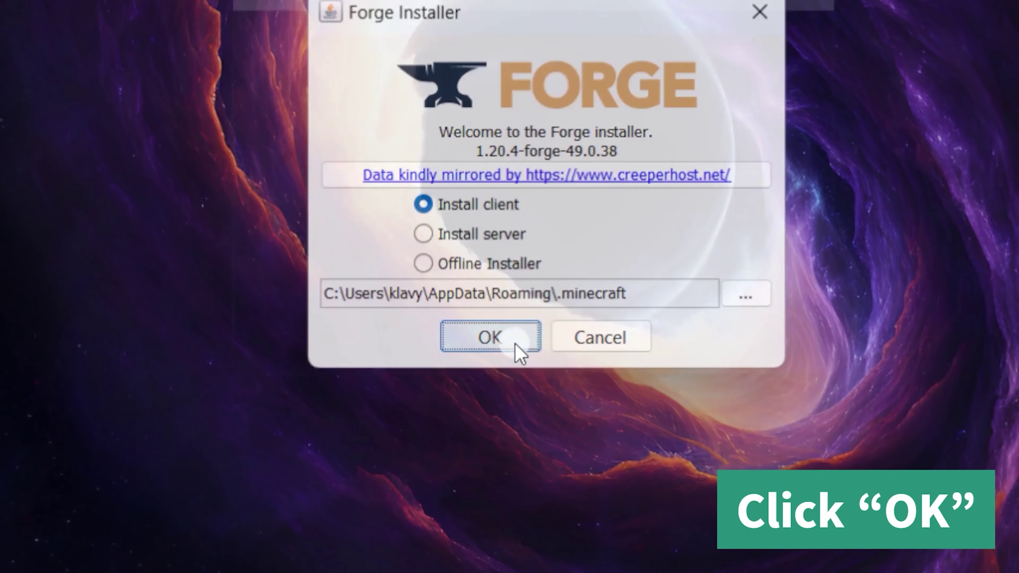
left_click(516, 344)
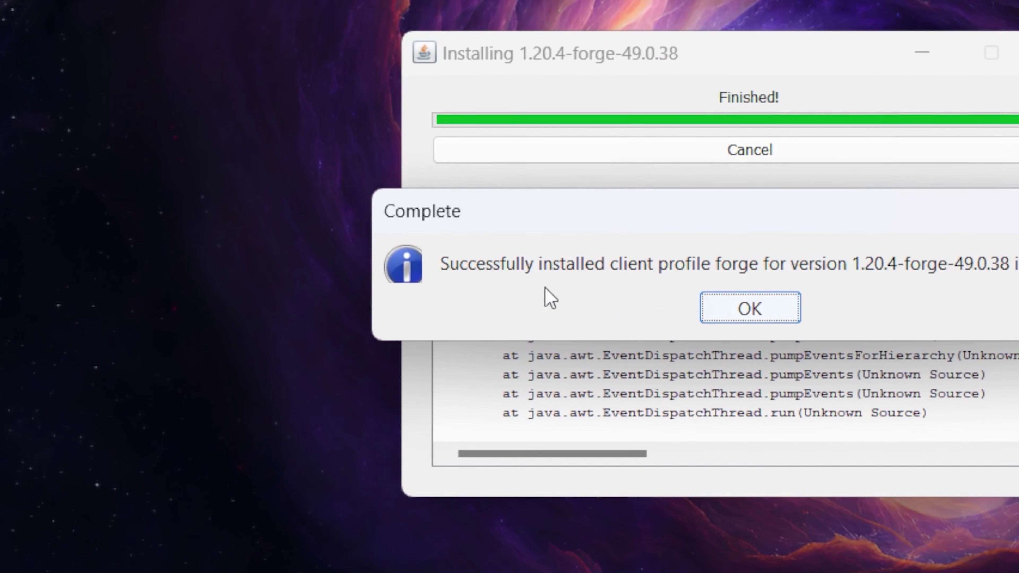
left_click(764, 309)
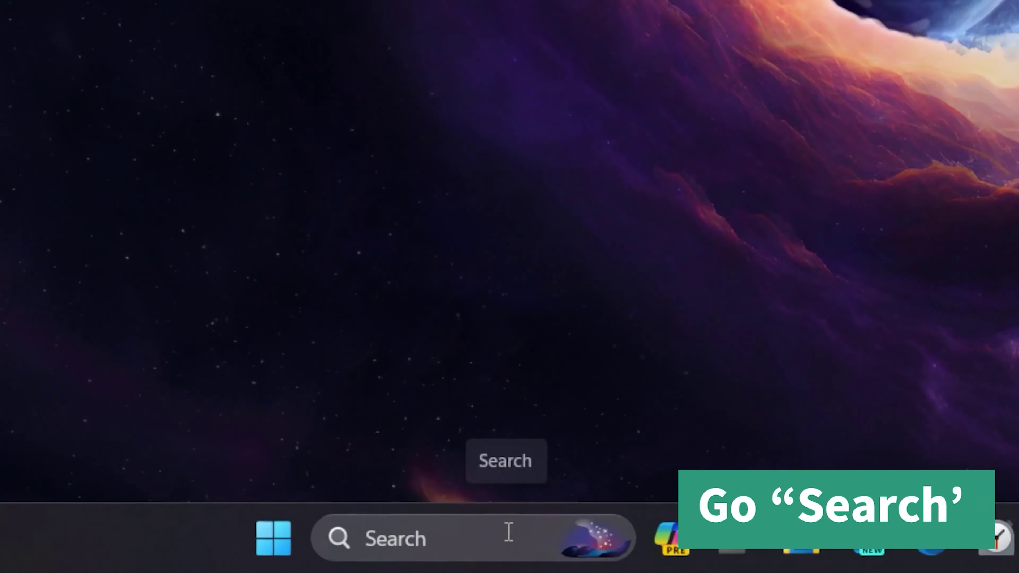
Step: Open the AppData Roaming folder by running %appdata% from the Windows Run dialog
left_click(349, 556)
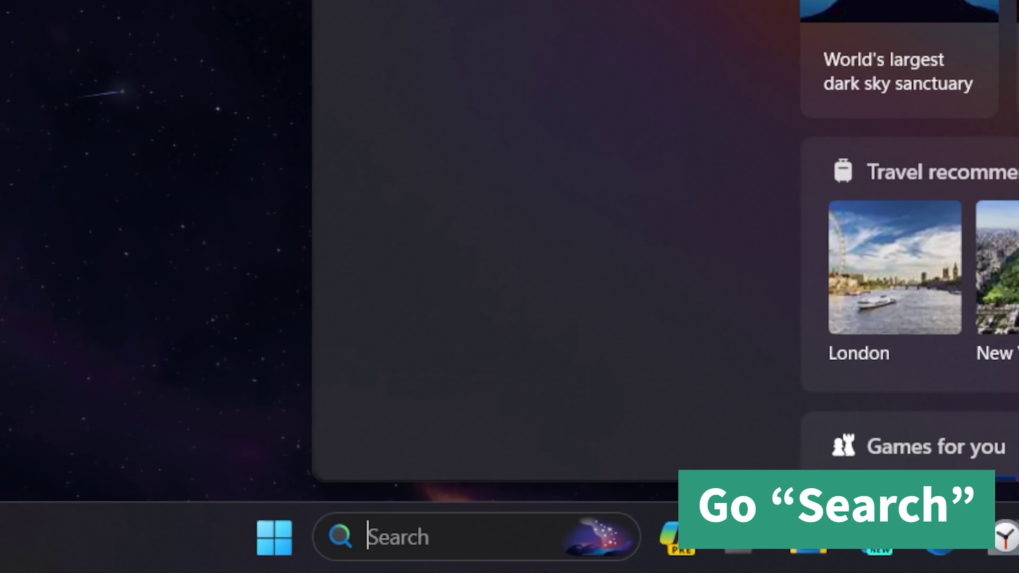
type("run")
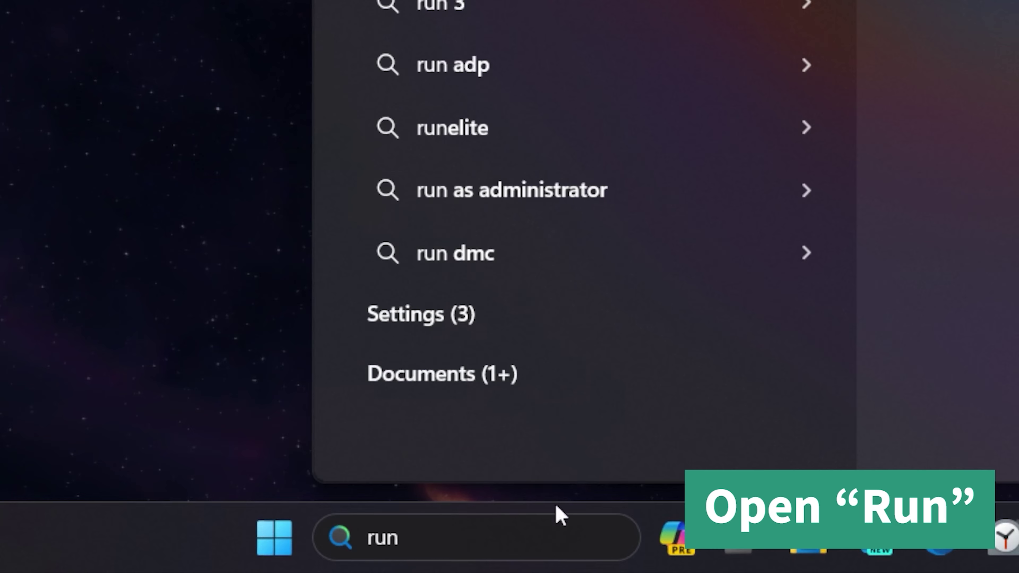
left_click(570, 240)
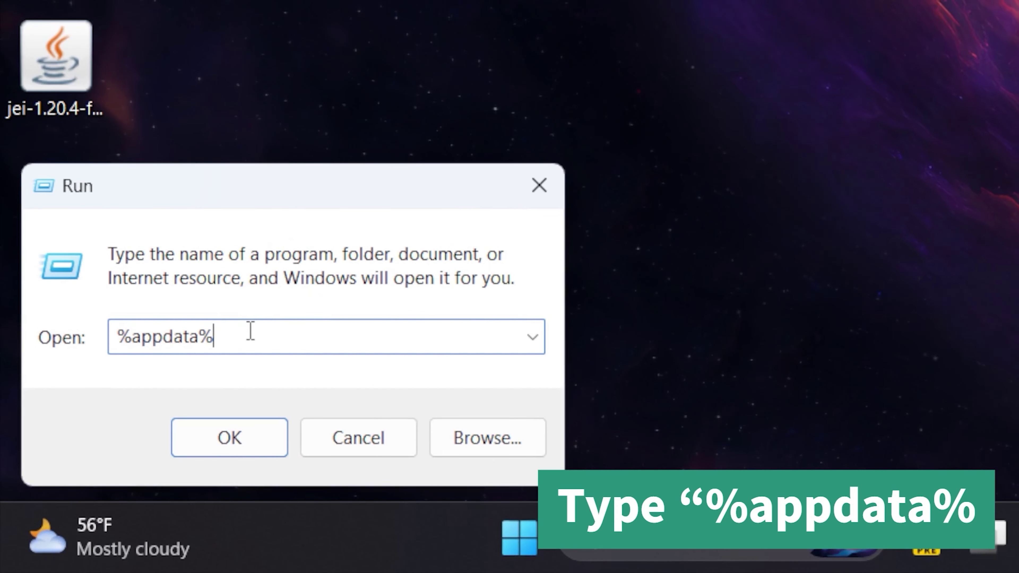
left_click(261, 444)
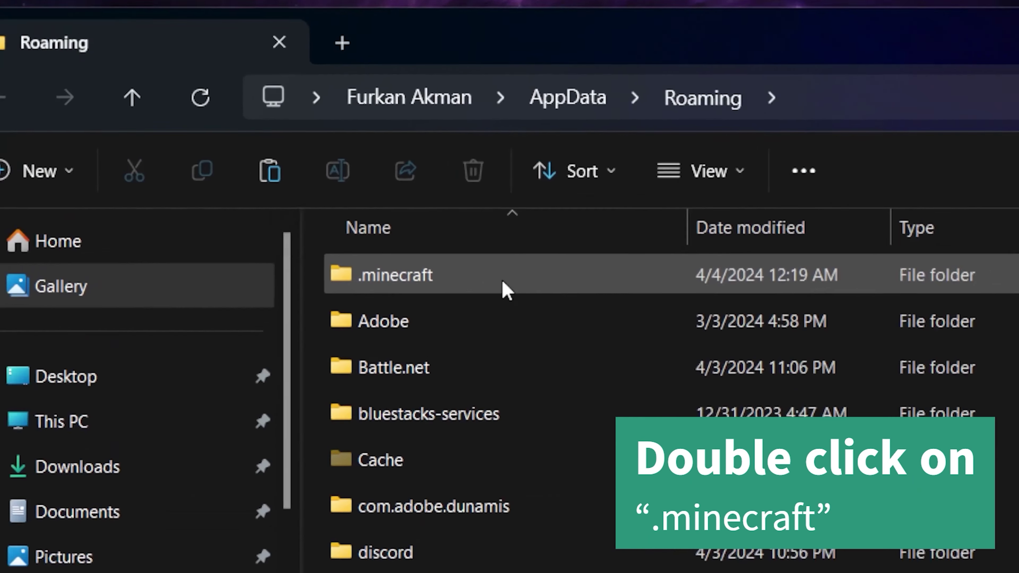
Step: Move the JEI jar file from the desktop into the mods folder inside .minecraft and close the folder window
double_click(506, 290)
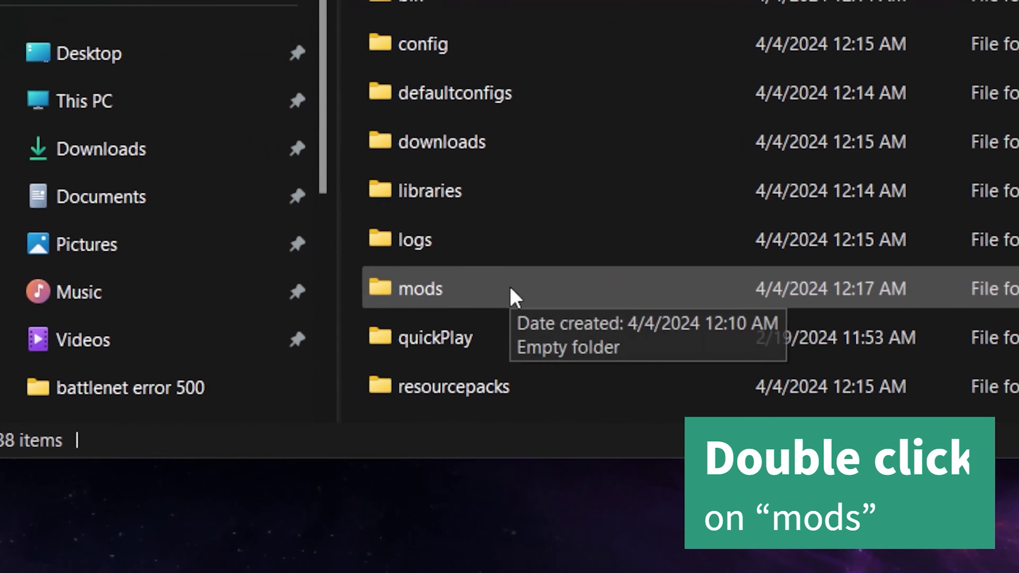
double_click(513, 295)
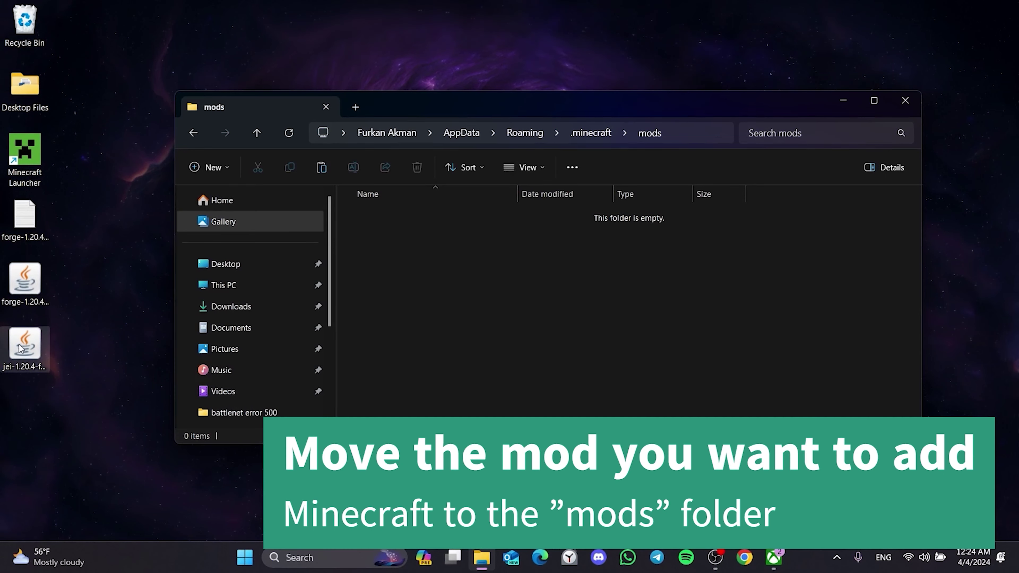
left_click(22, 348)
left_click_drag(25, 349, 397, 246)
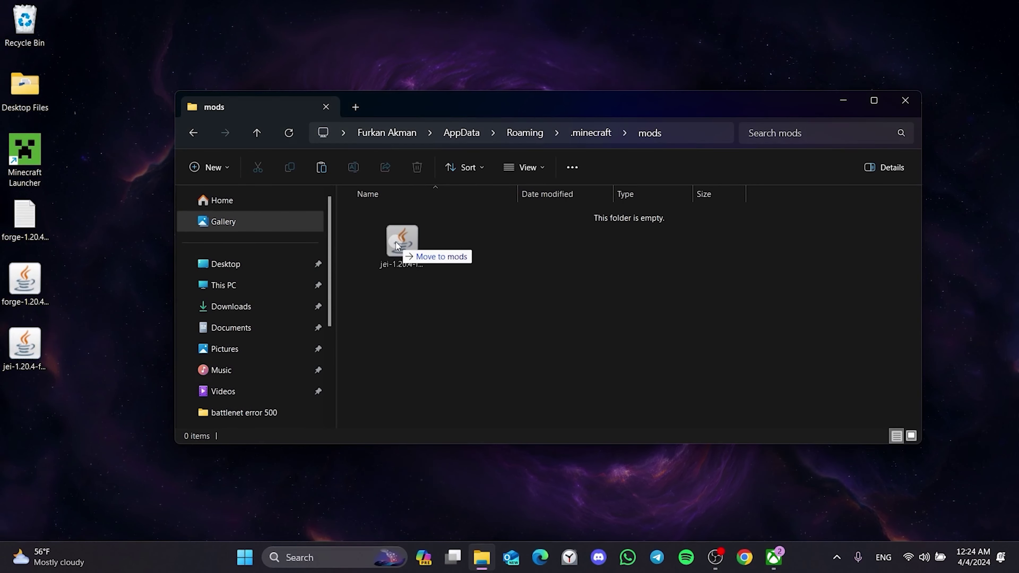
left_click(905, 100)
Step: Open the Minecraft Launcher from the Xbox app and start Java Edition with the forge 1.20.4-forge-49.0.38 installation, accepting the modified-installation warning
left_click(773, 557)
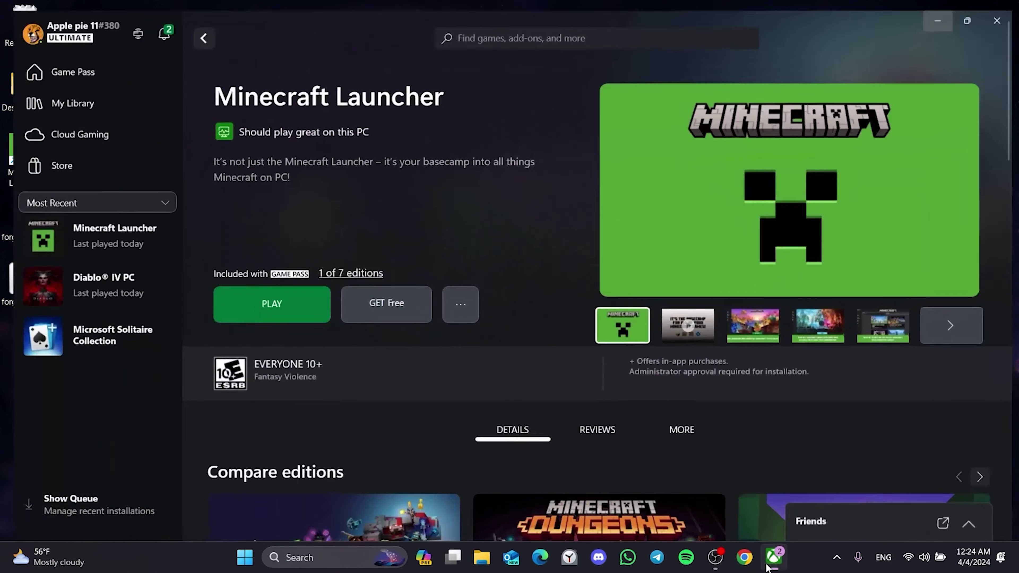
left_click(275, 312)
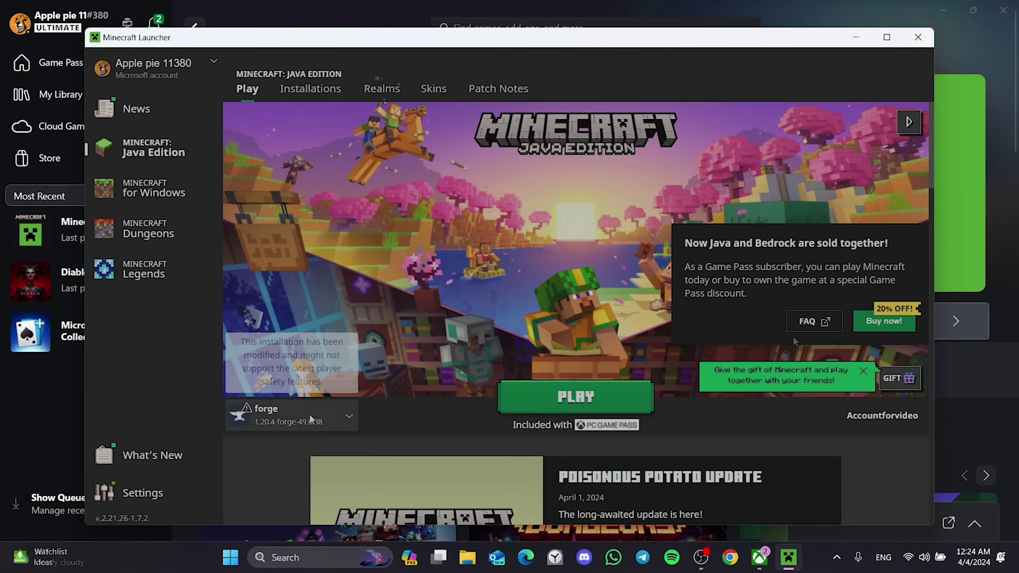
mouse_move(309, 413)
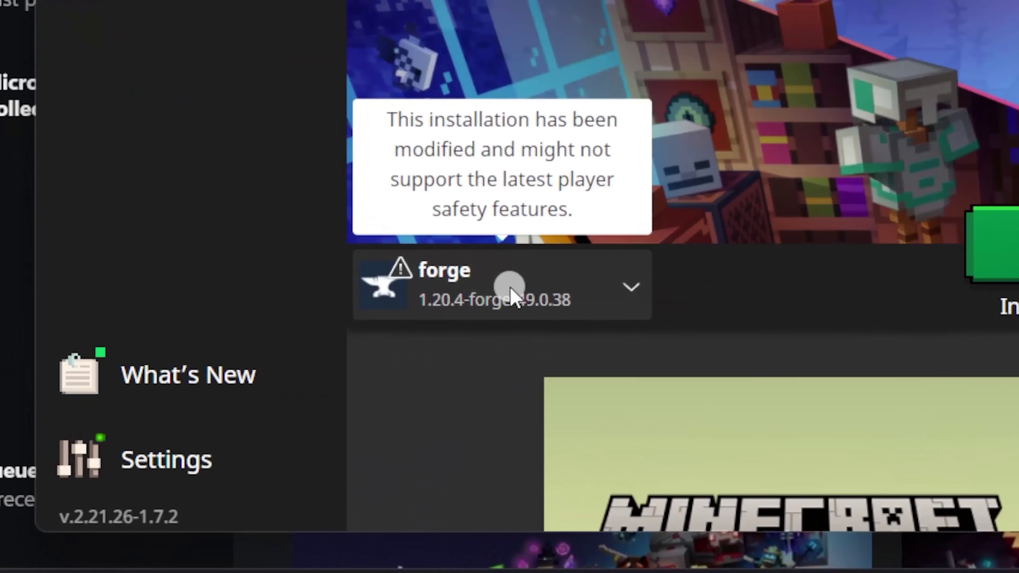
left_click(513, 297)
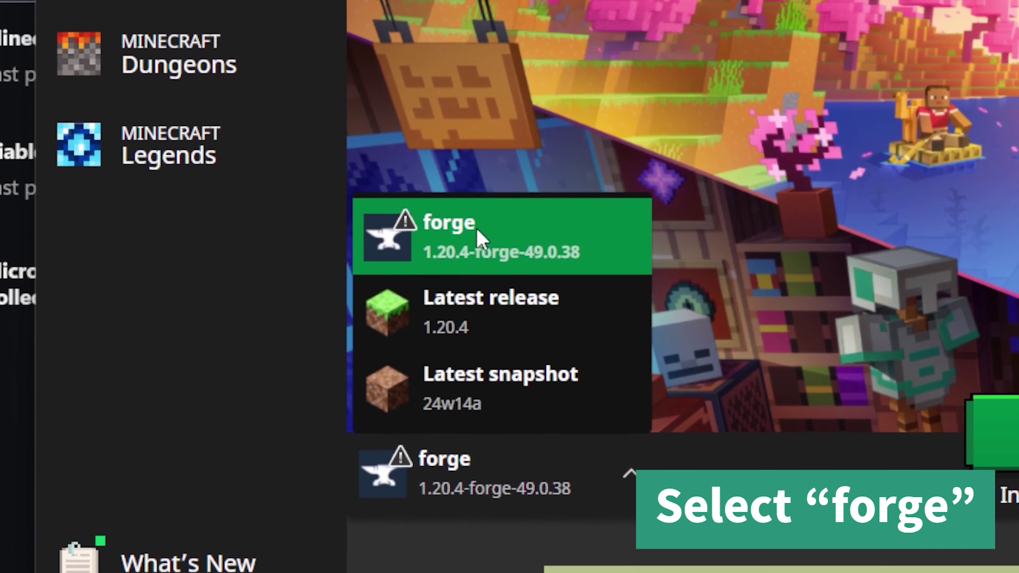
left_click(479, 48)
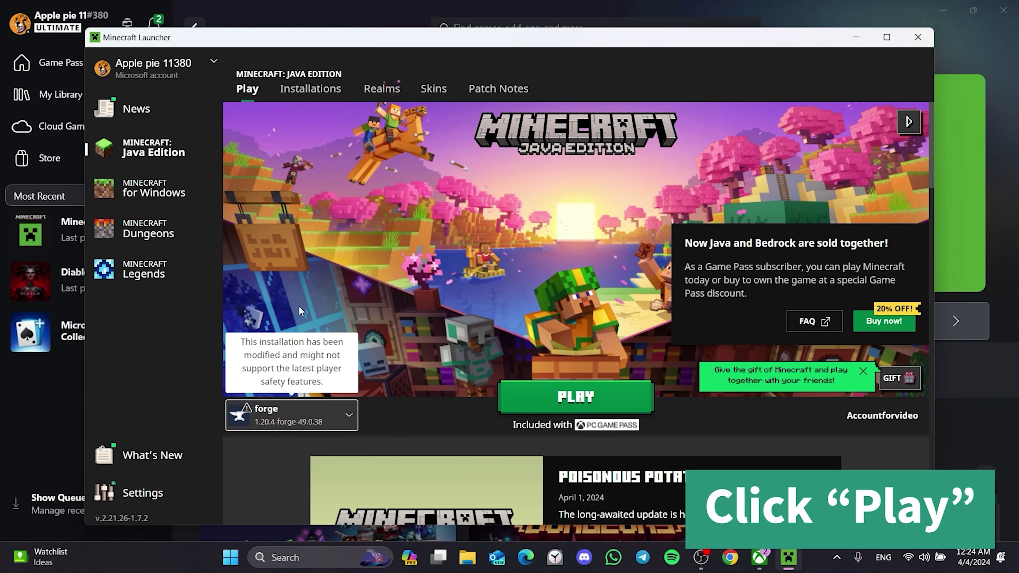
left_click(548, 392)
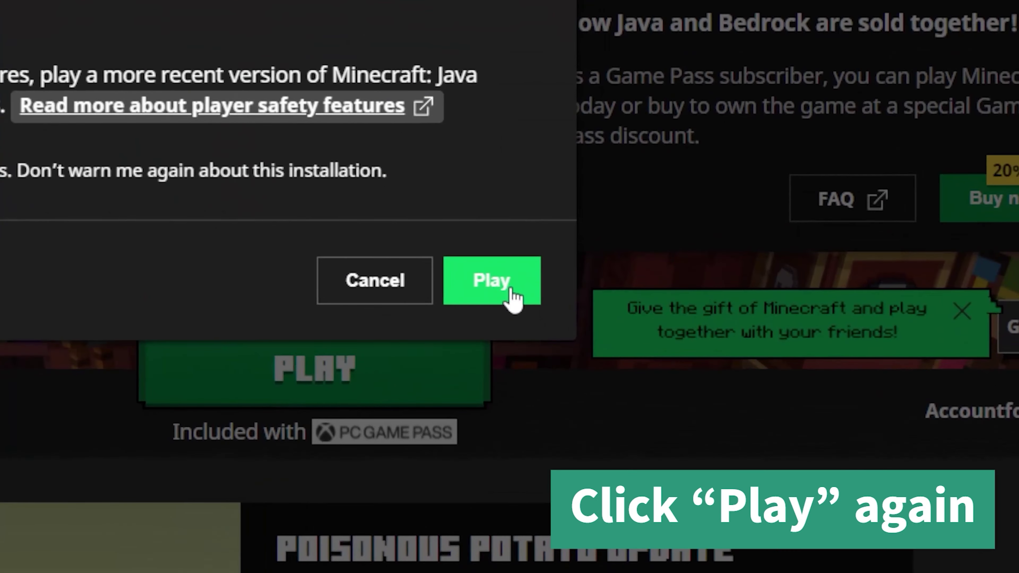
left_click(662, 363)
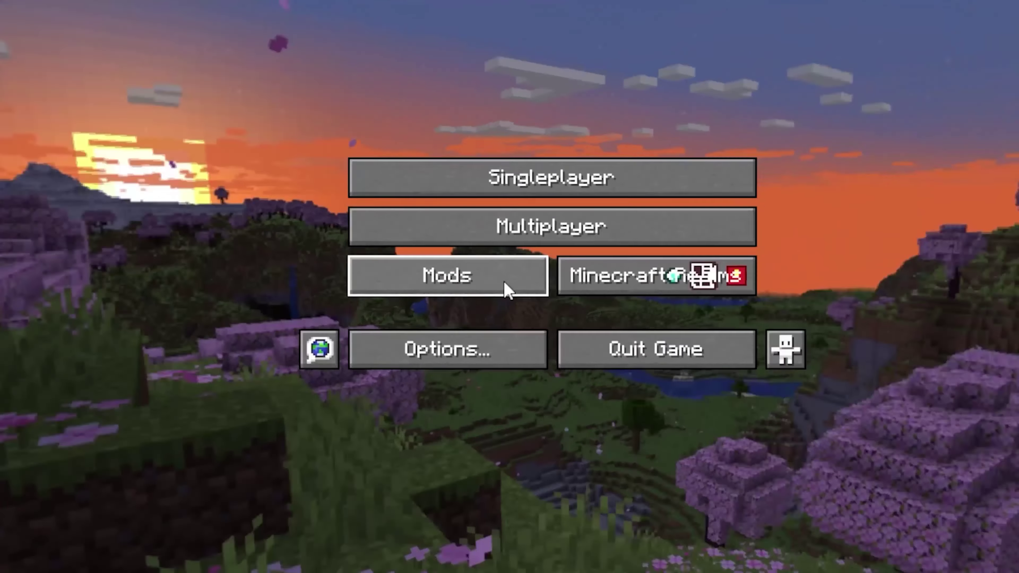
Step: Check the game's mods list for Just Enough Items and return to the title screen
left_click(510, 286)
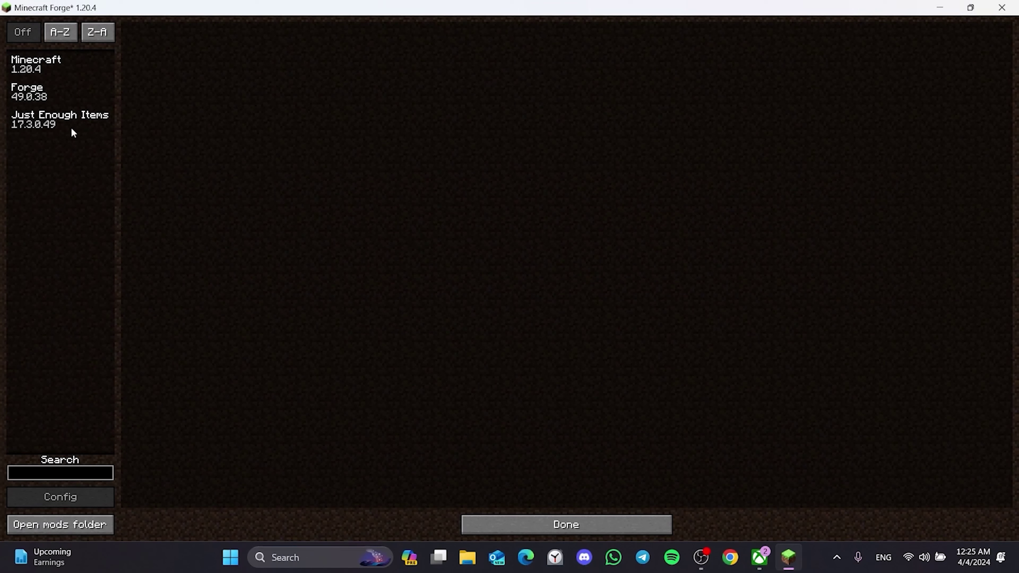
left_click(68, 131)
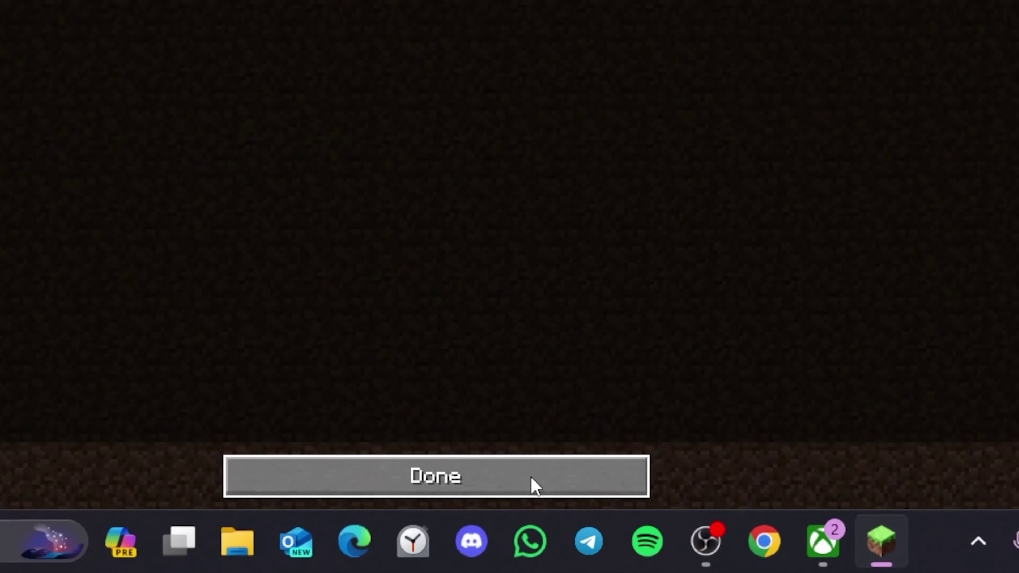
left_click(534, 485)
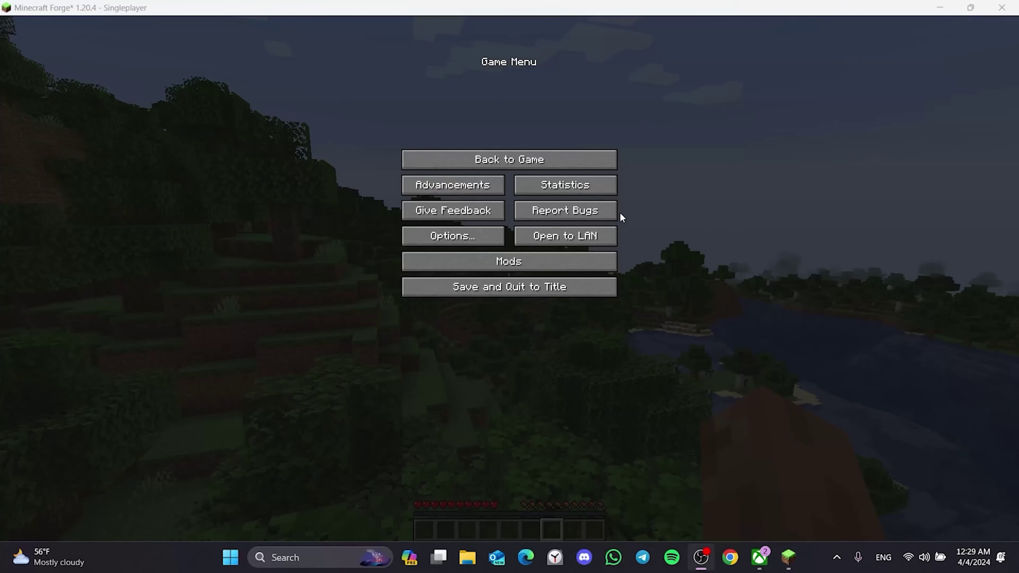
Step: Resume the singleplayer world and browse the pages of the Just Enough Items list beside the inventory
left_click(610, 160)
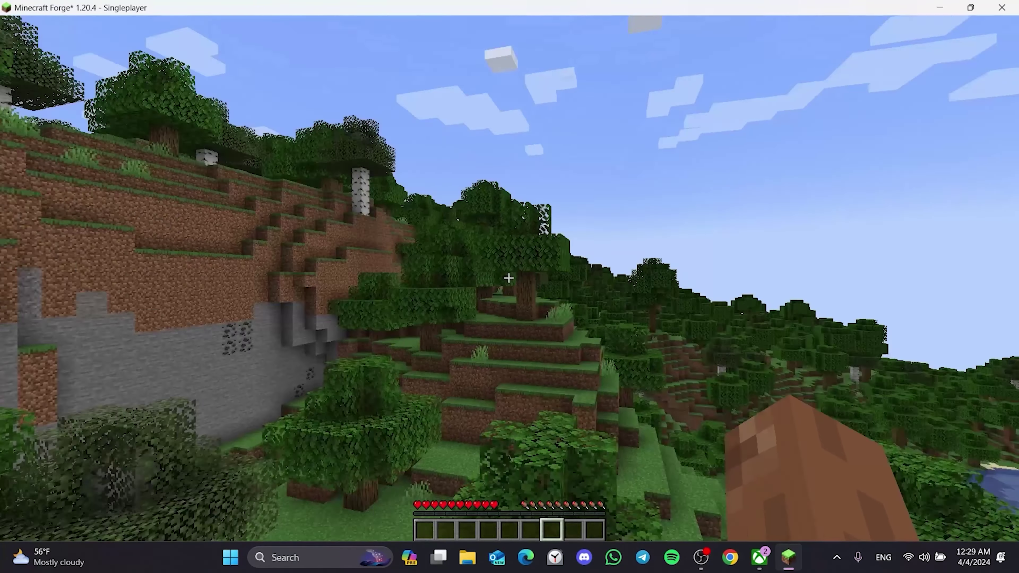
key("e")
scroll(830, 241, "down", 3)
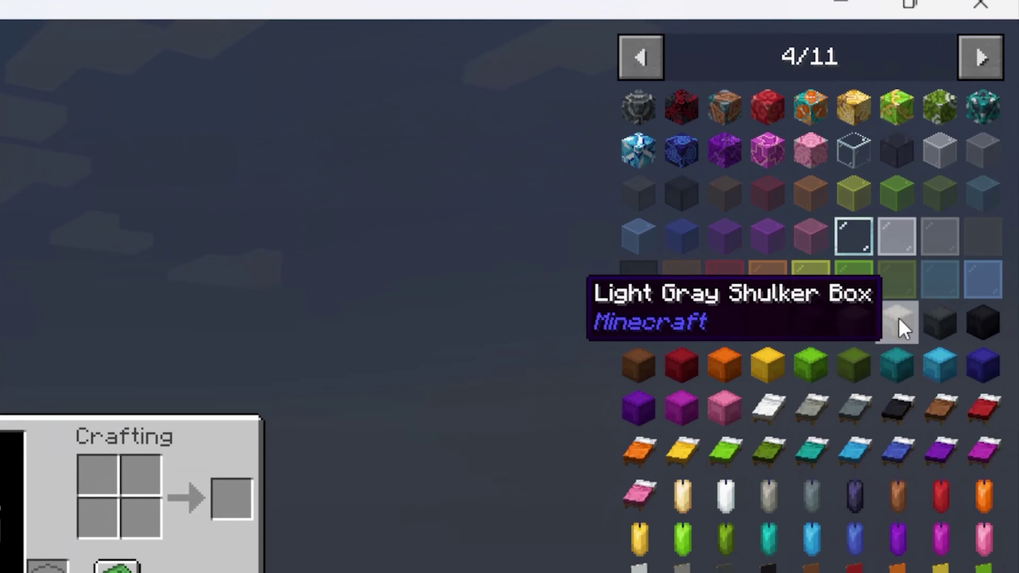
left_click(810, 467)
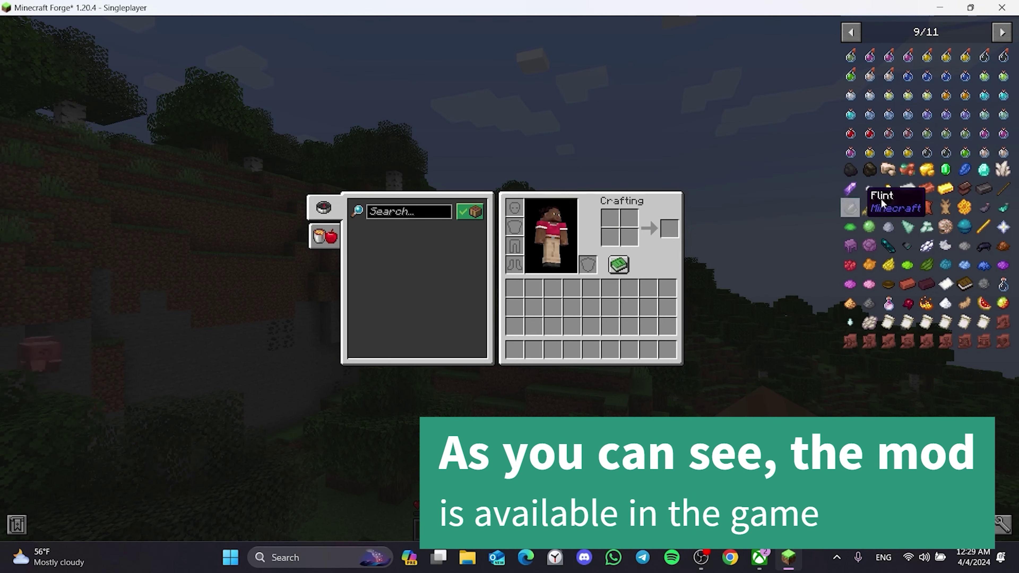
scroll(941, 173, "up", 5)
scroll(941, 174, "down", 5)
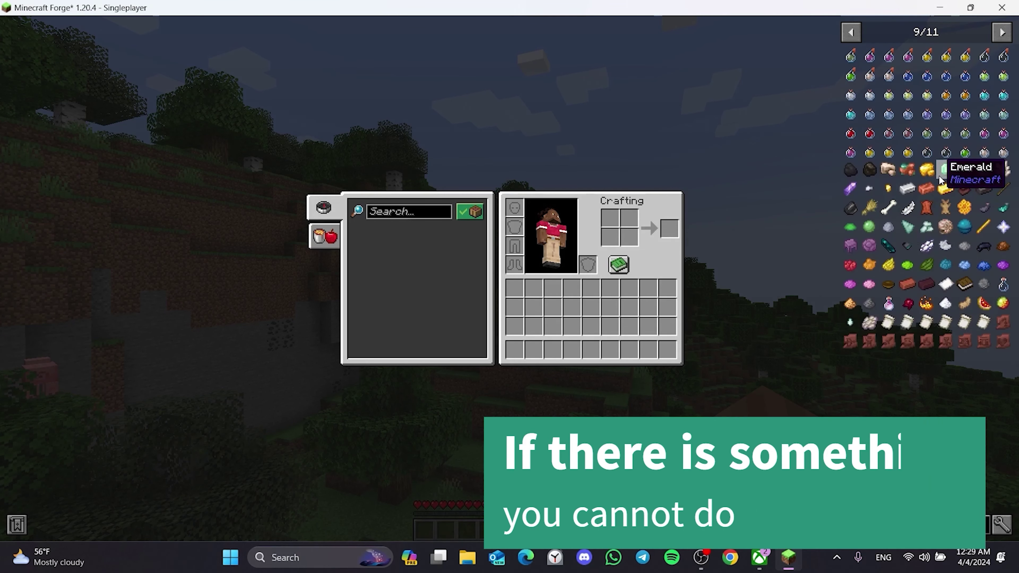
scroll(940, 177, "up", 5)
scroll(939, 177, "down", 4)
scroll(939, 175, "down", 2)
scroll(938, 175, "up", 4)
scroll(940, 180, "down", 3)
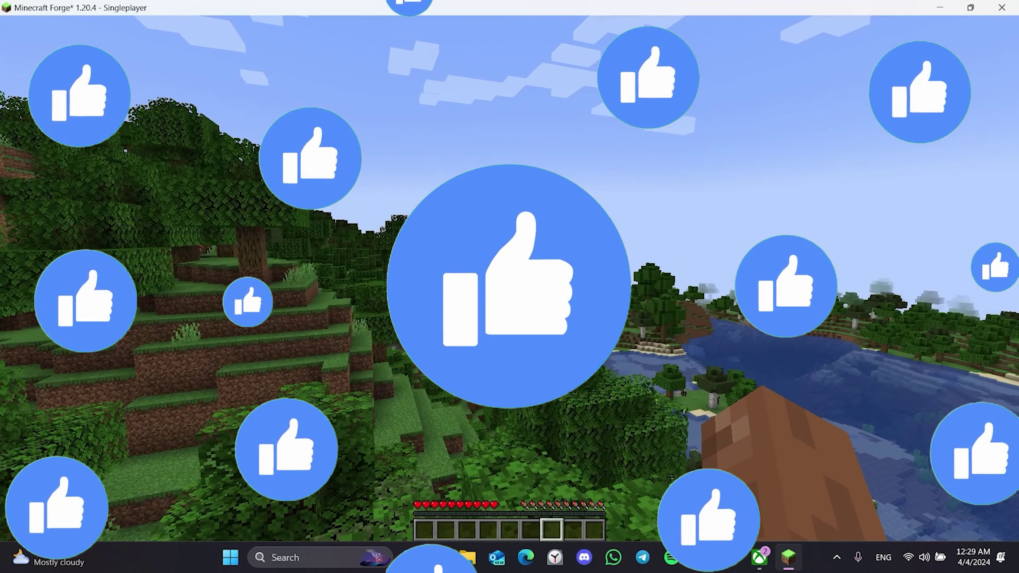
key("e")
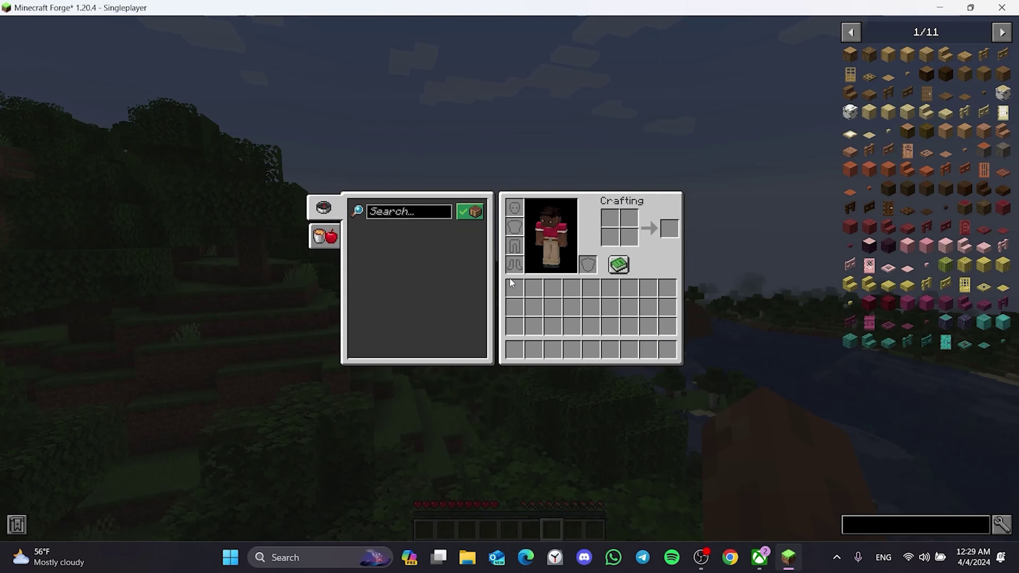